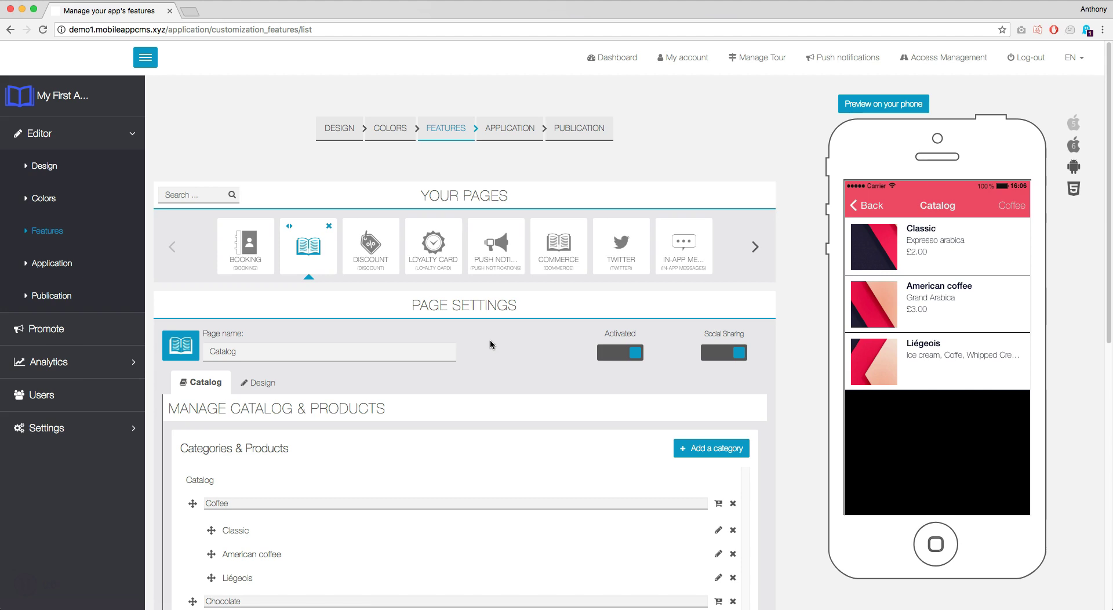
Add a new category named Tea to the catalog
{"action": "scroll", "coordinate": [504, 333], "scroll_direction": "down", "scroll_amount": 5}
{"action": "left_click", "coordinate": [532, 313]}
{"action": "scroll", "coordinate": [533, 313], "scroll_direction": "down", "scroll_amount": 1}
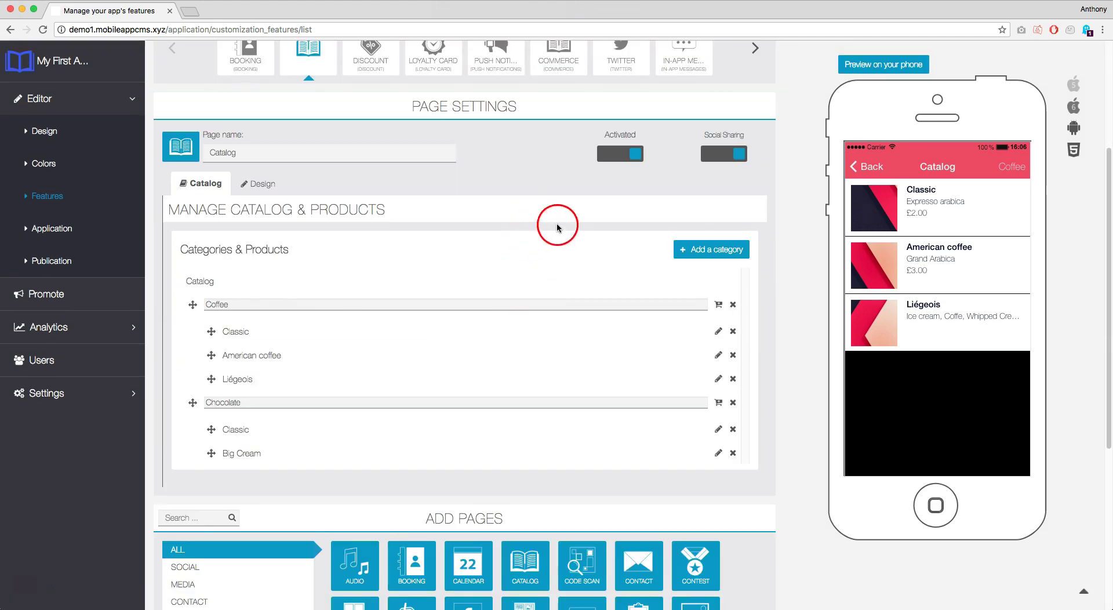
{"action": "left_click", "coordinate": [702, 251]}
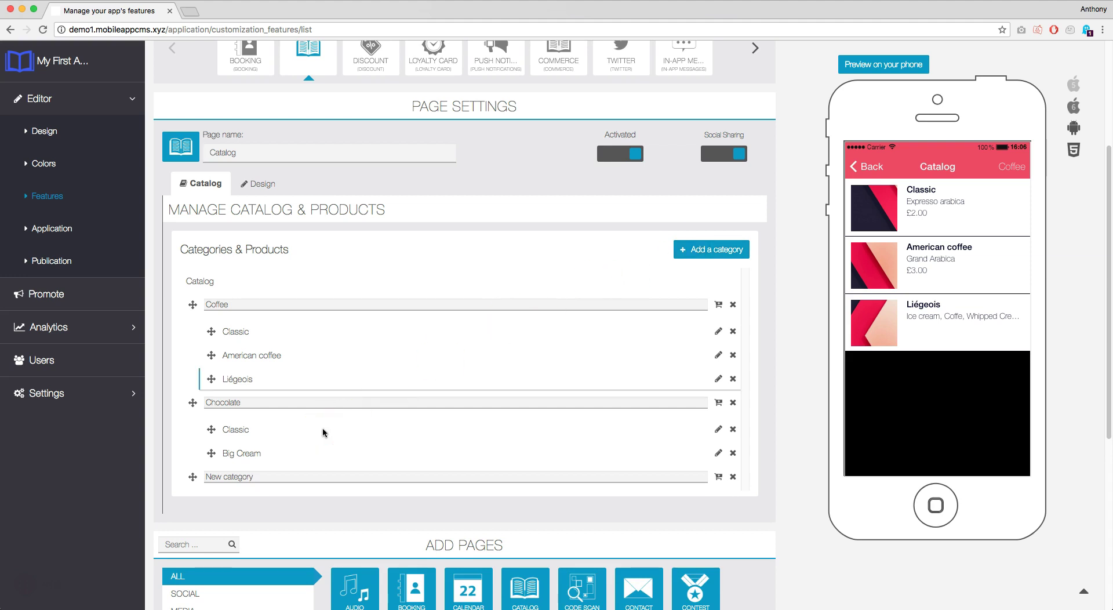
{"action": "left_click", "coordinate": [257, 478]}
{"action": "triple_click", "coordinate": [257, 478]}
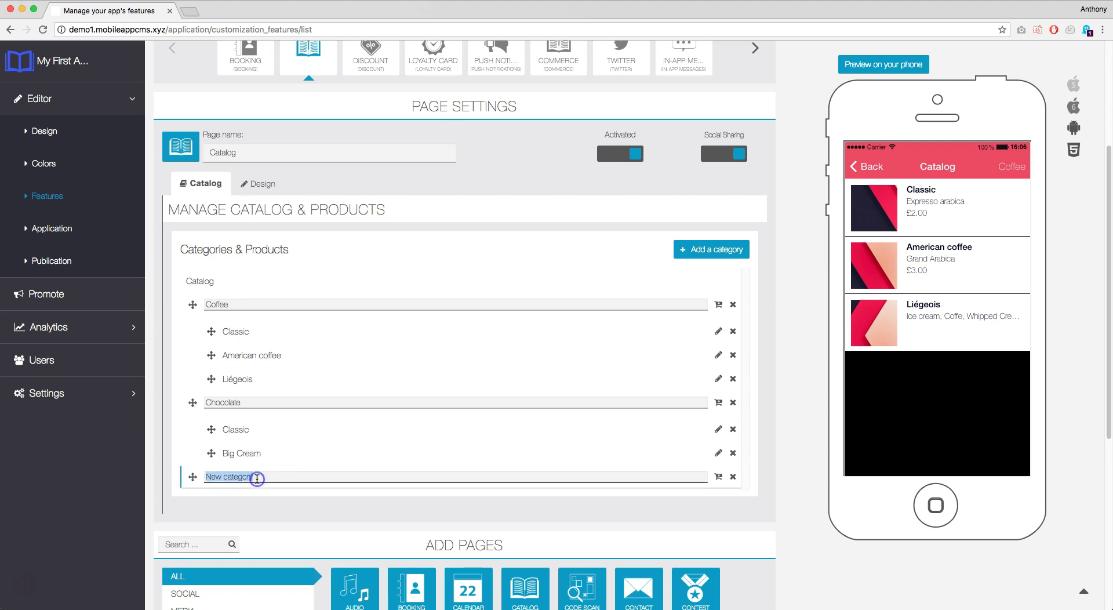
{"action": "type", "text": "Tea"}
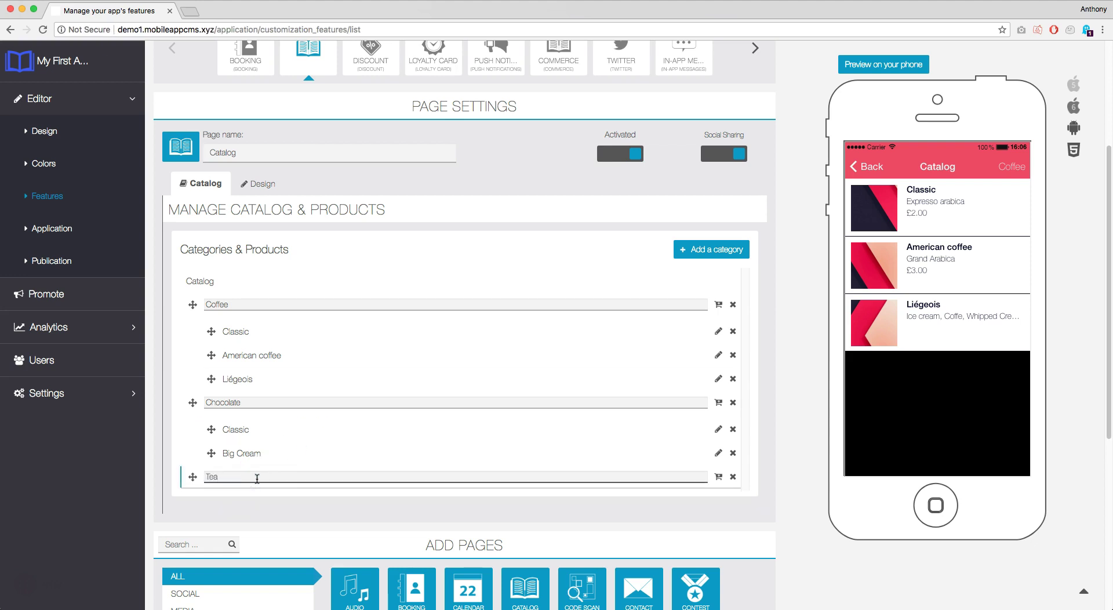
{"action": "left_click_drag", "start_coordinate": [257, 478], "coordinate": [316, 490]}
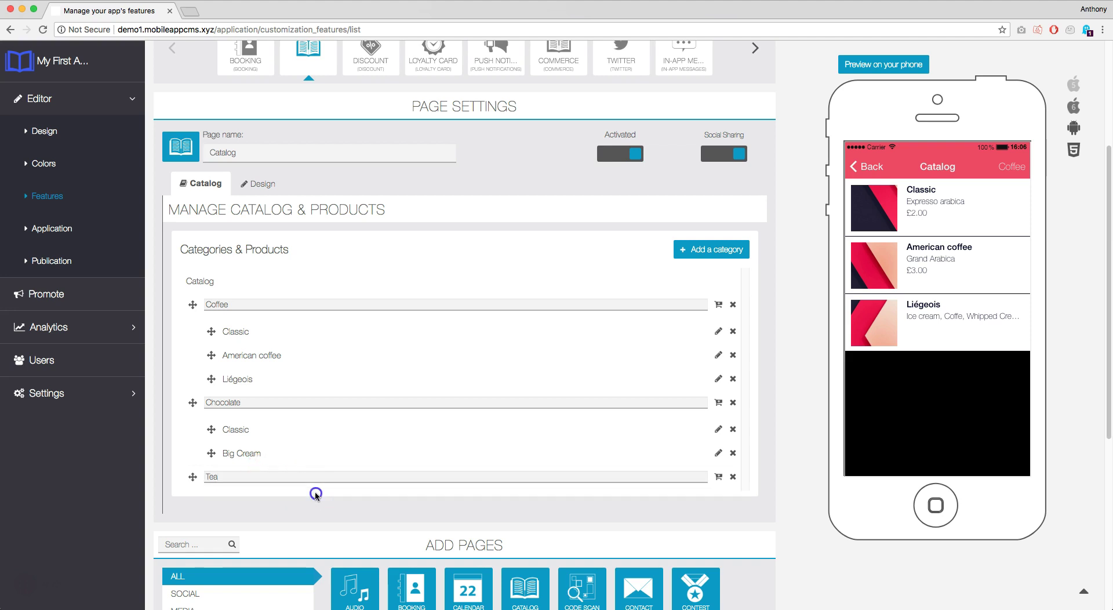
Create a product named Black Tea in the Tea category, with a description beginning "Finest Black Tea from China. Rich characteristics and malty, sweet, bright"
{"action": "left_click", "coordinate": [722, 477]}
{"action": "left_click", "coordinate": [430, 320]}
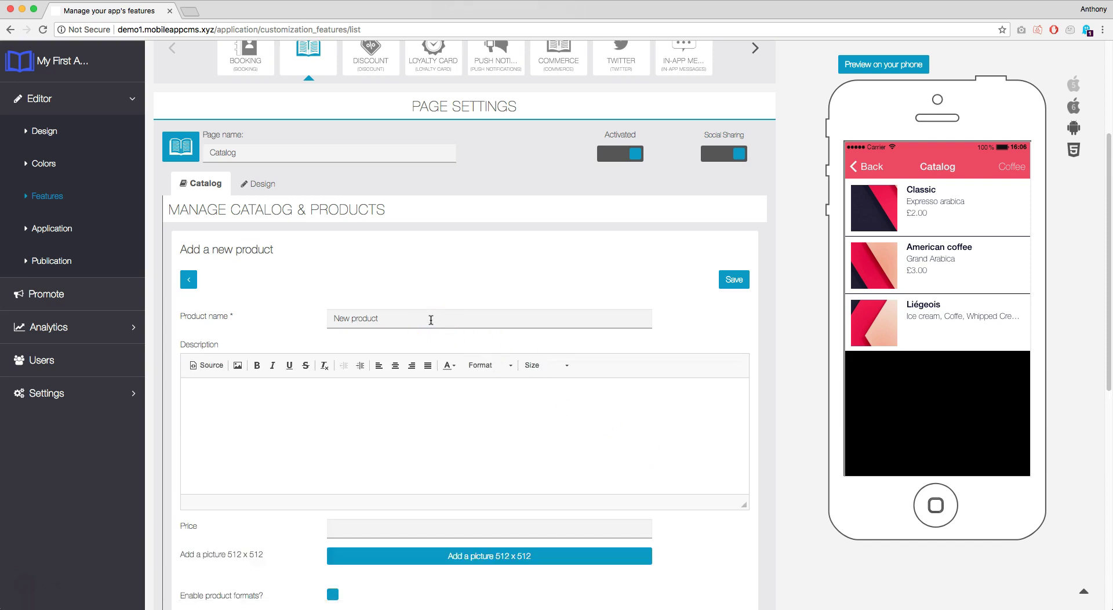
{"action": "triple_click", "coordinate": [431, 319]}
{"action": "type", "text": "Black Tea"}
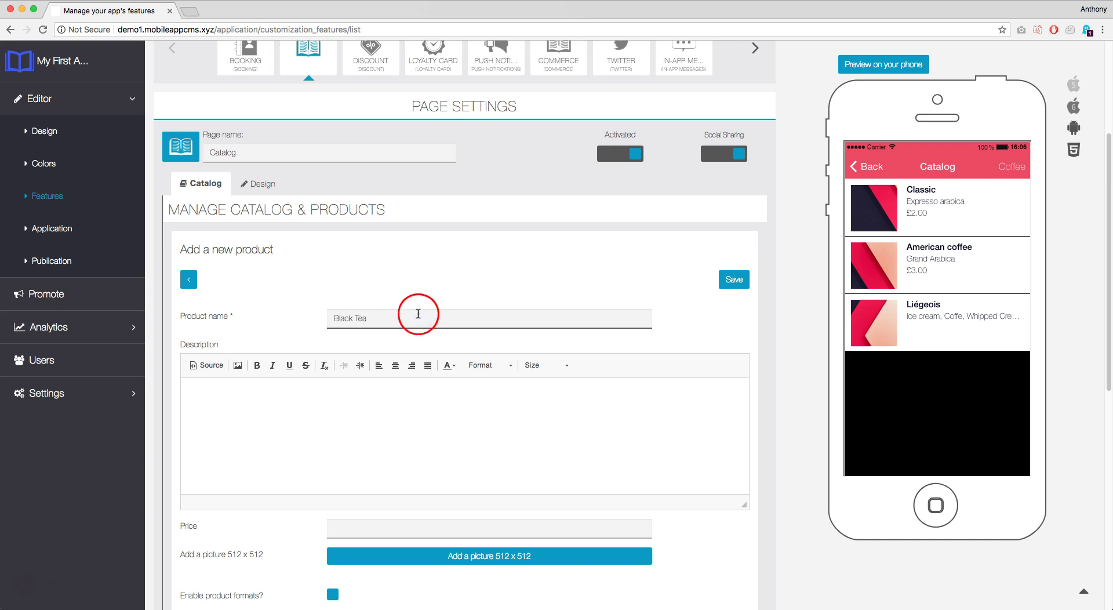
{"action": "scroll", "coordinate": [417, 313], "scroll_direction": "down", "scroll_amount": 3}
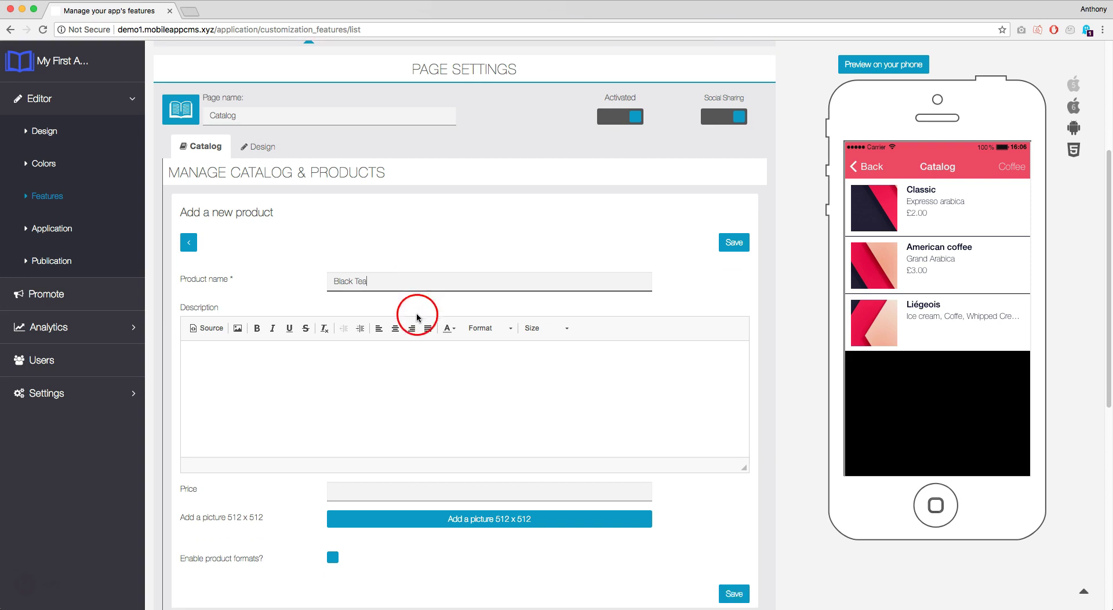
{"action": "left_click", "coordinate": [366, 350]}
{"action": "type", "text": "Finest Black Tea from China. Rich characteristics and malty, sweet, bright, smooth, and full flavors. Freshly picked leaves are withered, rolled into shape and left to oxidize until they turn black. The leaves are fired or dried and graded for quality and size."}
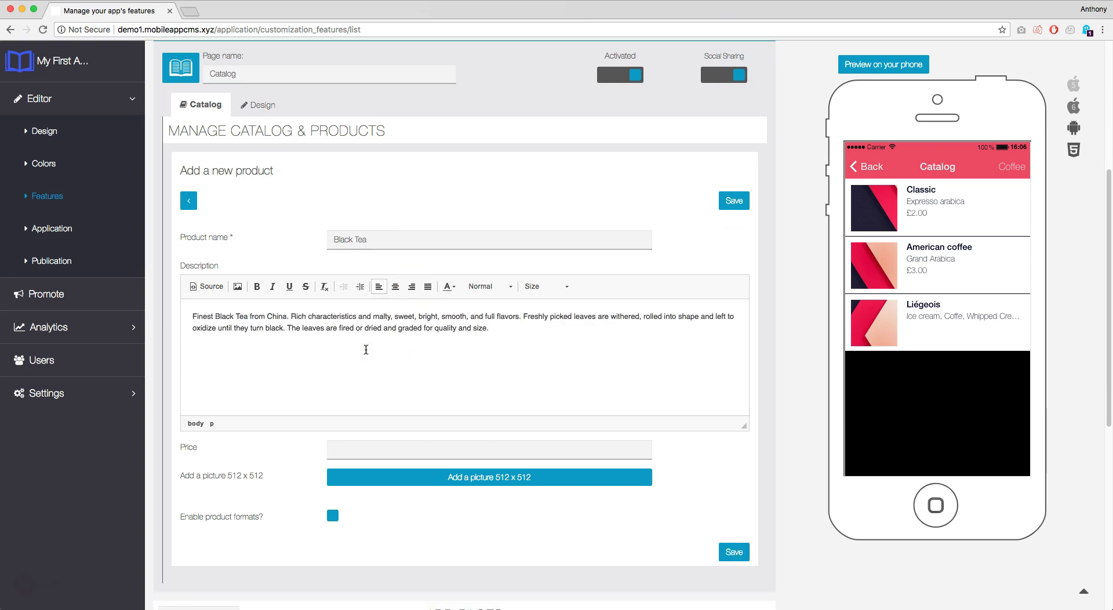
Set the product's price to 3 and add BlackTeaLeaves.jpg as its picture, with the crop centred on the tea leaves
{"action": "scroll", "coordinate": [366, 350], "scroll_direction": "down", "scroll_amount": 4}
{"action": "left_click", "coordinate": [364, 331]}
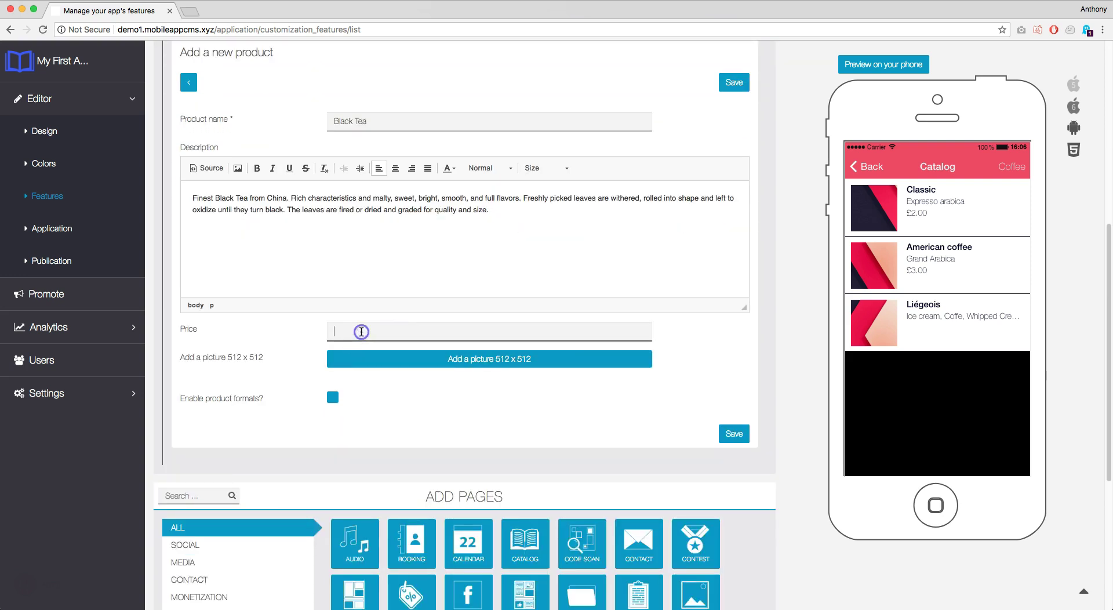
{"action": "left_click", "coordinate": [391, 358]}
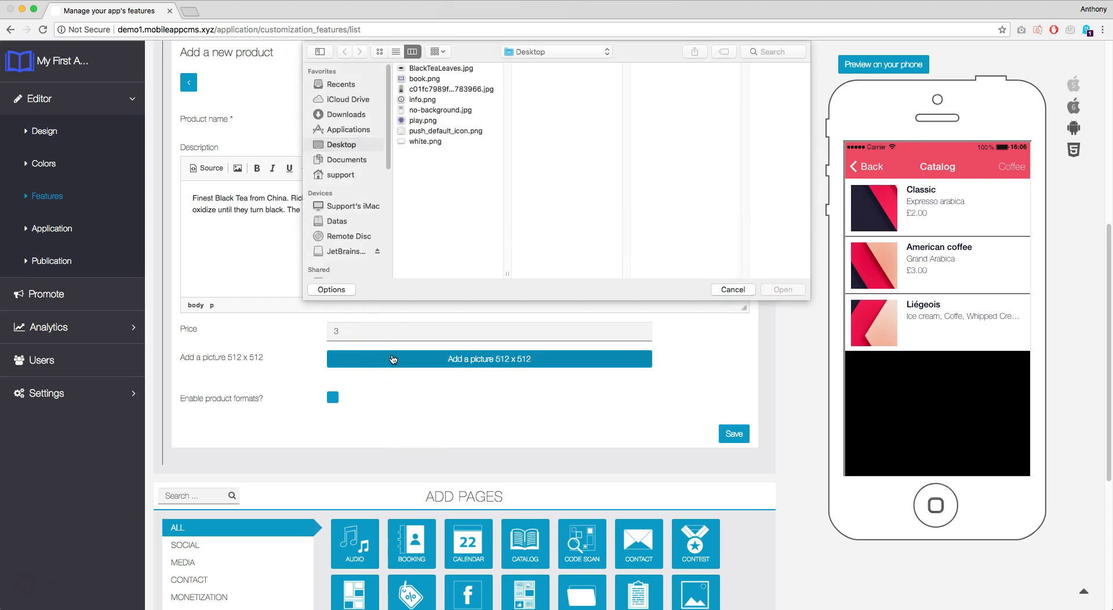
{"action": "left_click", "coordinate": [447, 69]}
{"action": "left_click", "coordinate": [779, 289]}
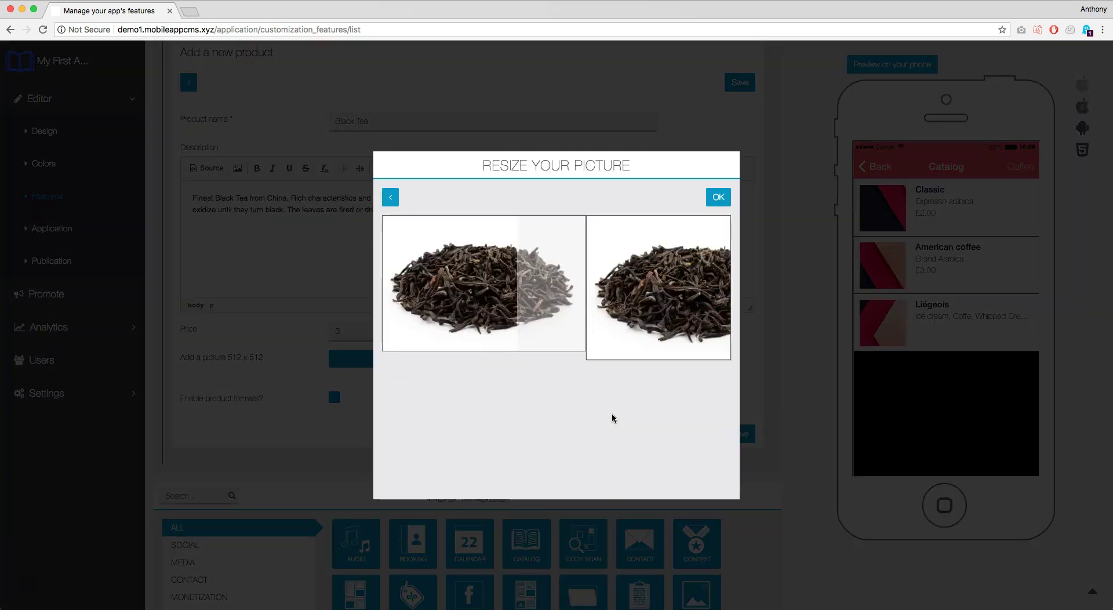
{"action": "left_click_drag", "start_coordinate": [461, 304], "coordinate": [492, 284]}
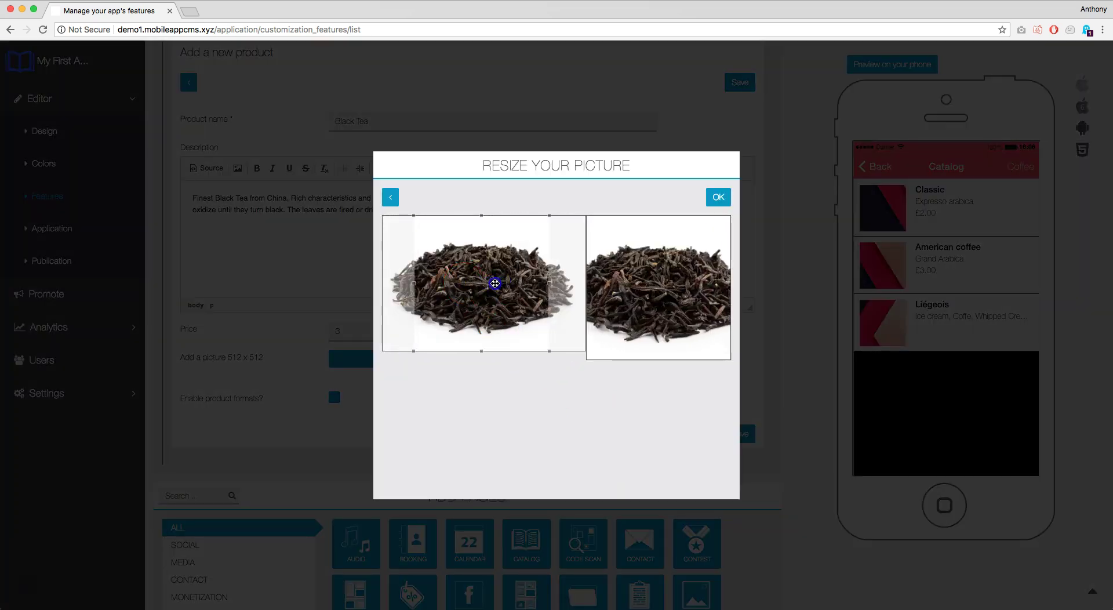
{"action": "left_click", "coordinate": [718, 197]}
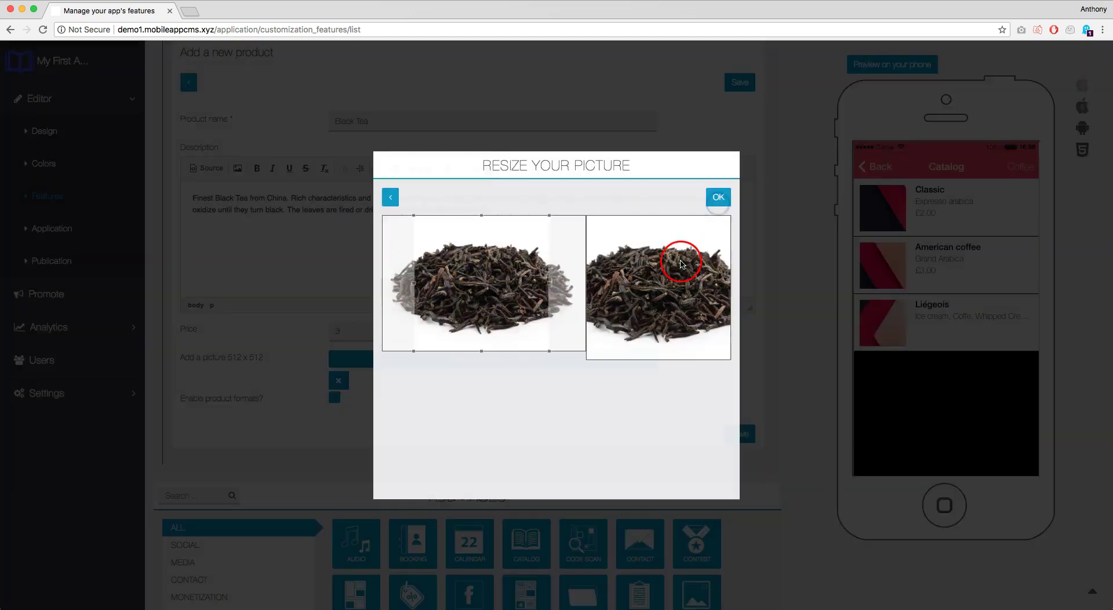
Enable product formats for Black Tea and define a Small format priced at 2.5
{"action": "scroll", "coordinate": [533, 394], "scroll_direction": "down", "scroll_amount": 1}
{"action": "scroll", "coordinate": [517, 409], "scroll_direction": "down", "scroll_amount": 1}
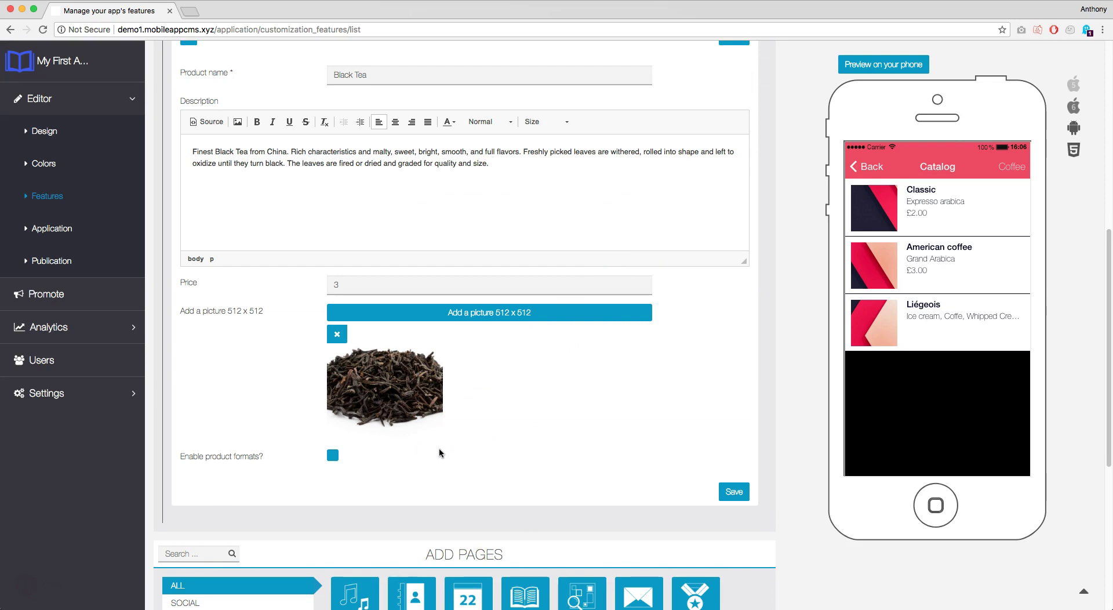
{"action": "left_click", "coordinate": [334, 455]}
{"action": "scroll", "coordinate": [457, 426], "scroll_direction": "down", "scroll_amount": 4}
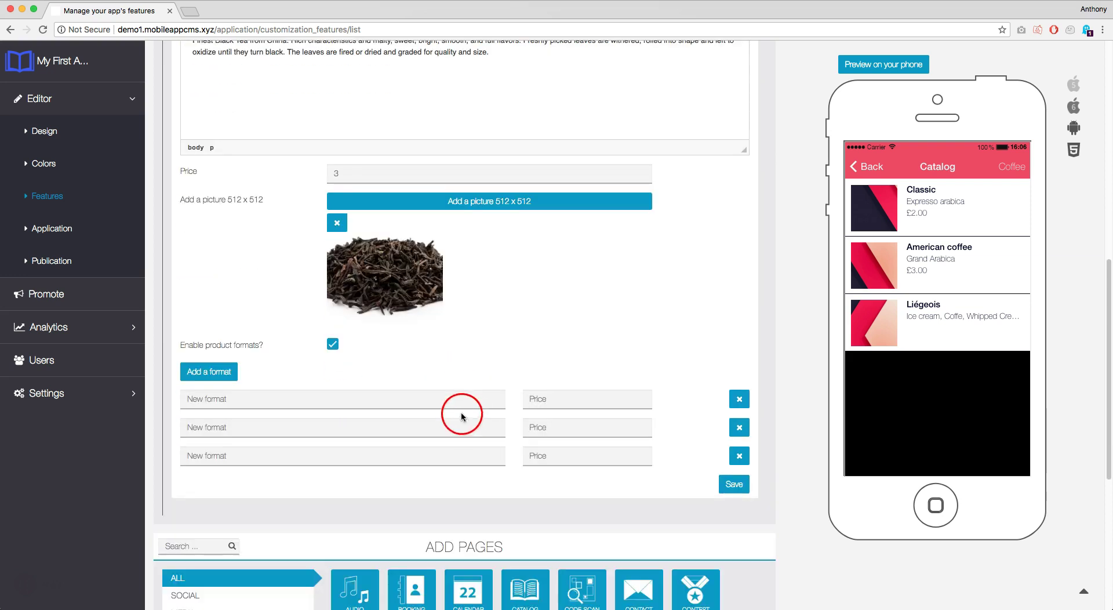
{"action": "left_click", "coordinate": [360, 405]}
{"action": "type", "text": "Small"}
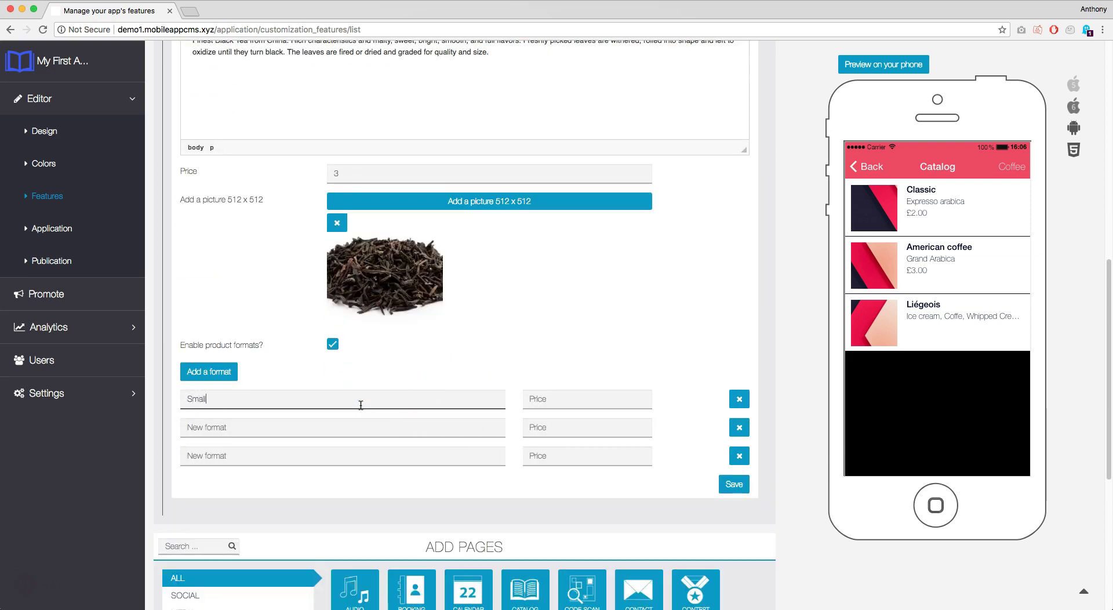
{"action": "key", "text": "Tab"}
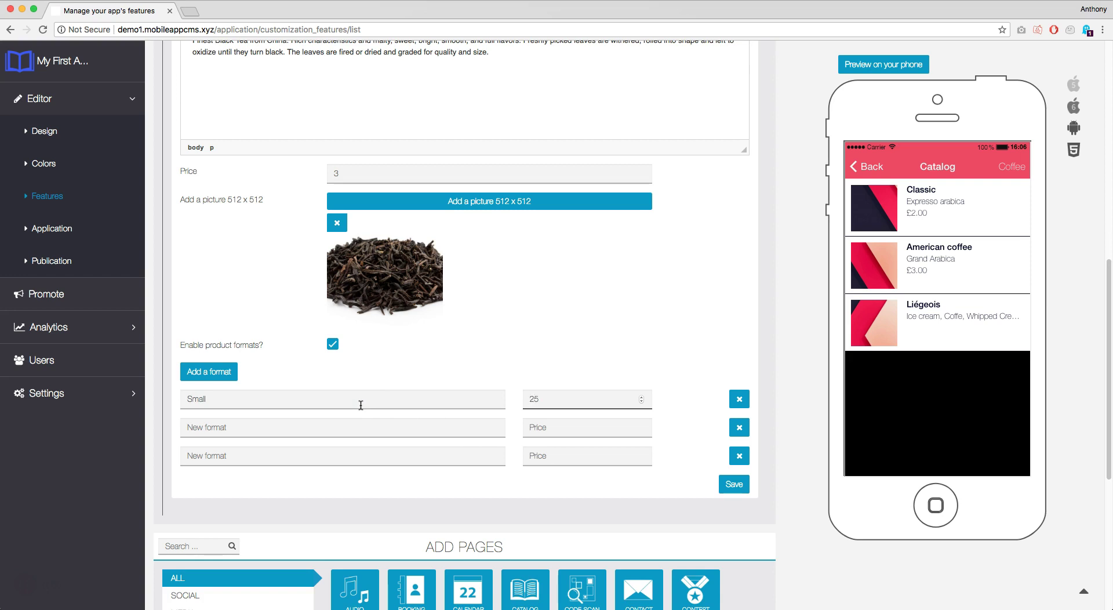
{"action": "key", "text": "Tab"}
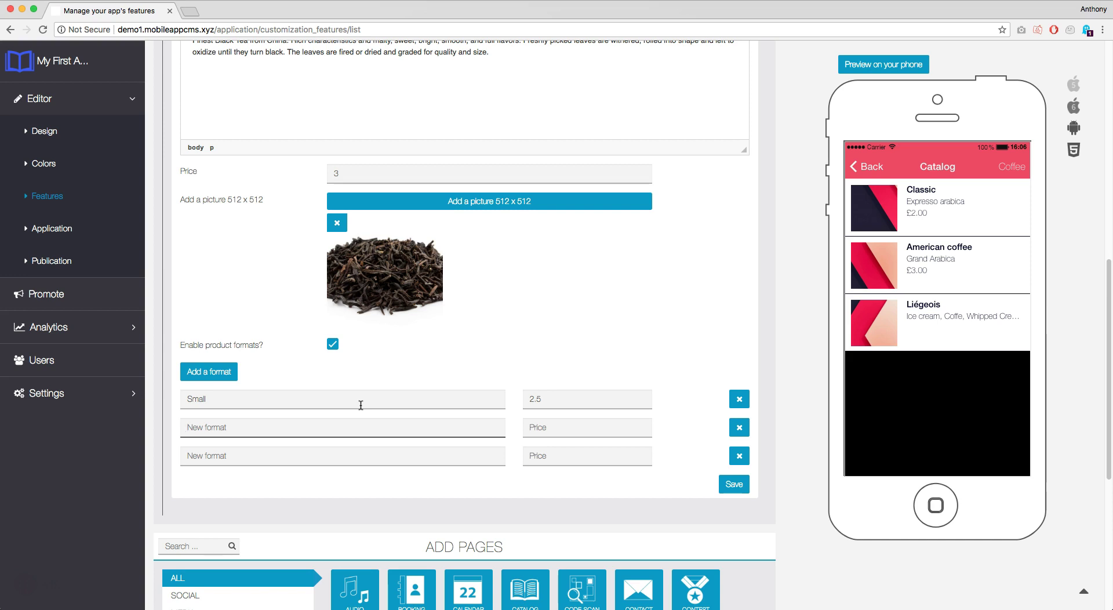
Define a Medium format priced at 3 and a Big format priced at 3.5, and save the product
{"action": "key", "text": "Tab"}
{"action": "type", "text": "3"}
{"action": "key", "text": "Tab"}
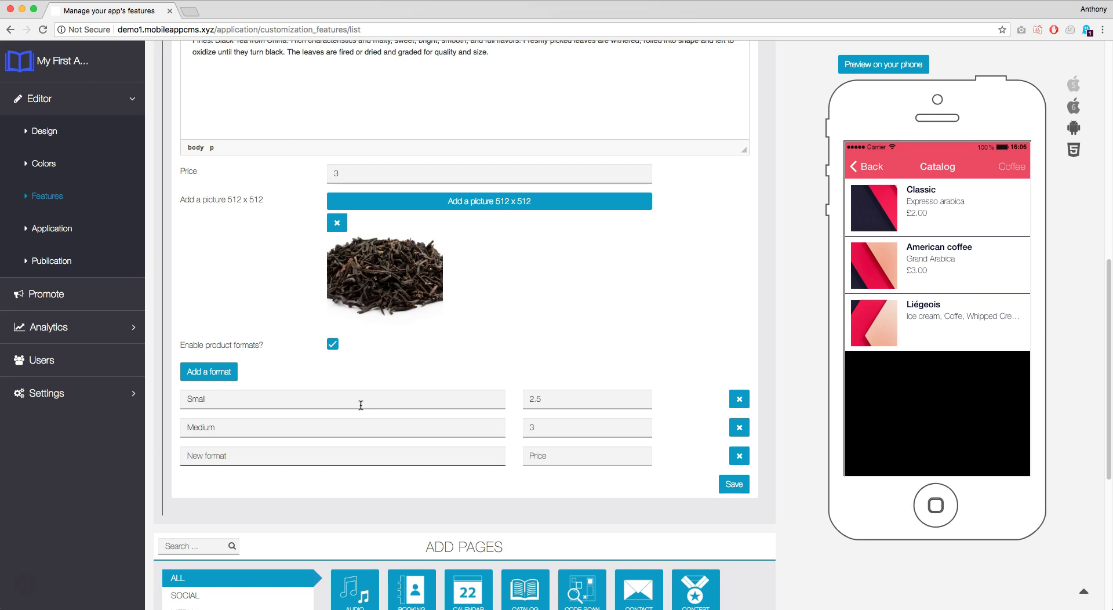
{"action": "key", "text": "Tab"}
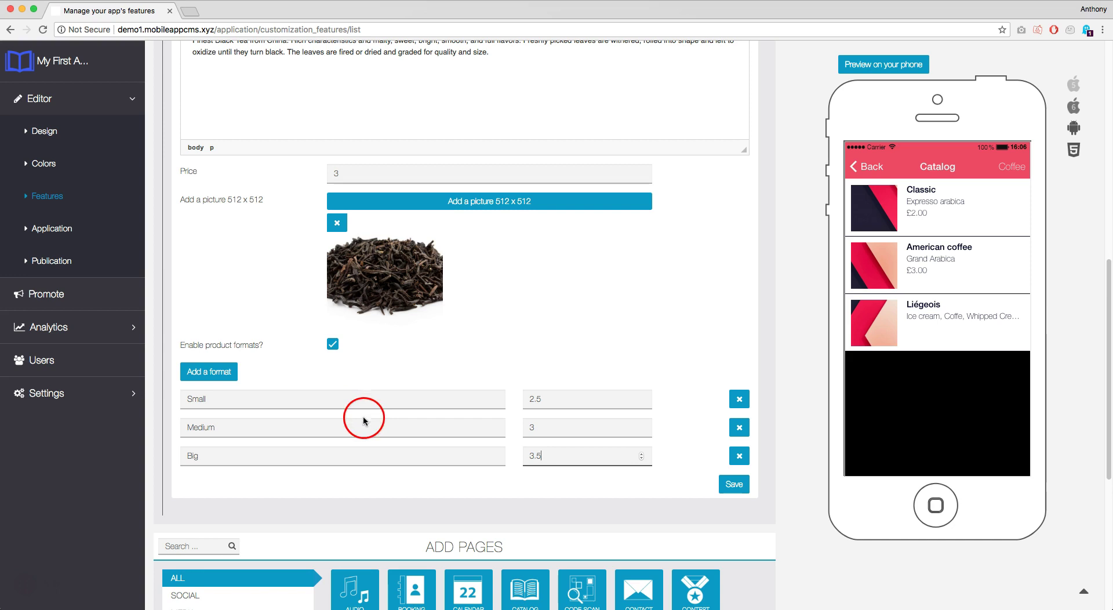
{"action": "left_click", "coordinate": [577, 485]}
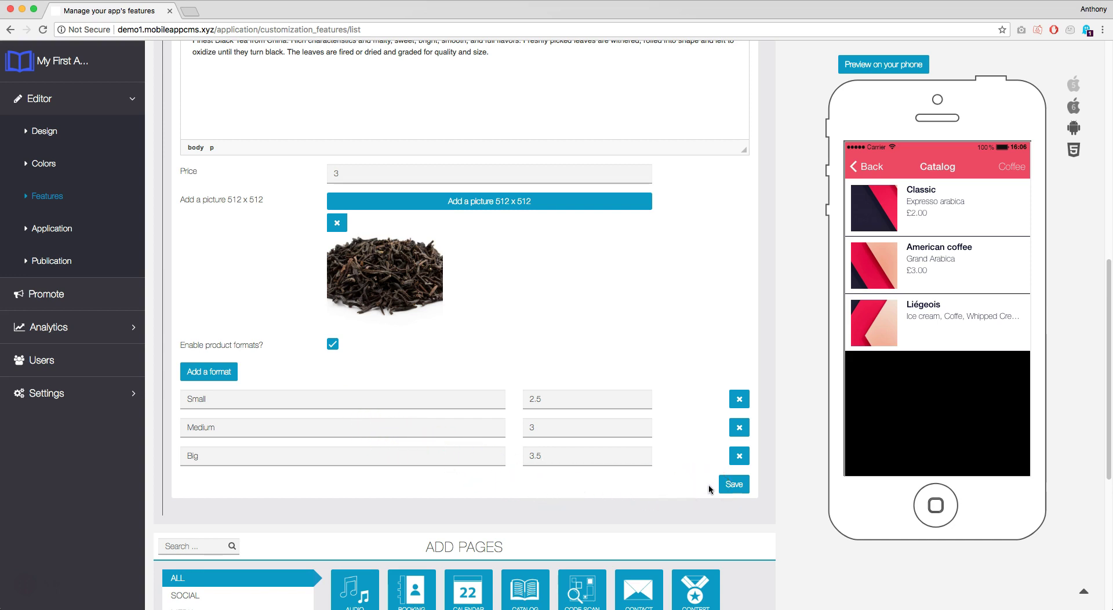
{"action": "left_click", "coordinate": [733, 484]}
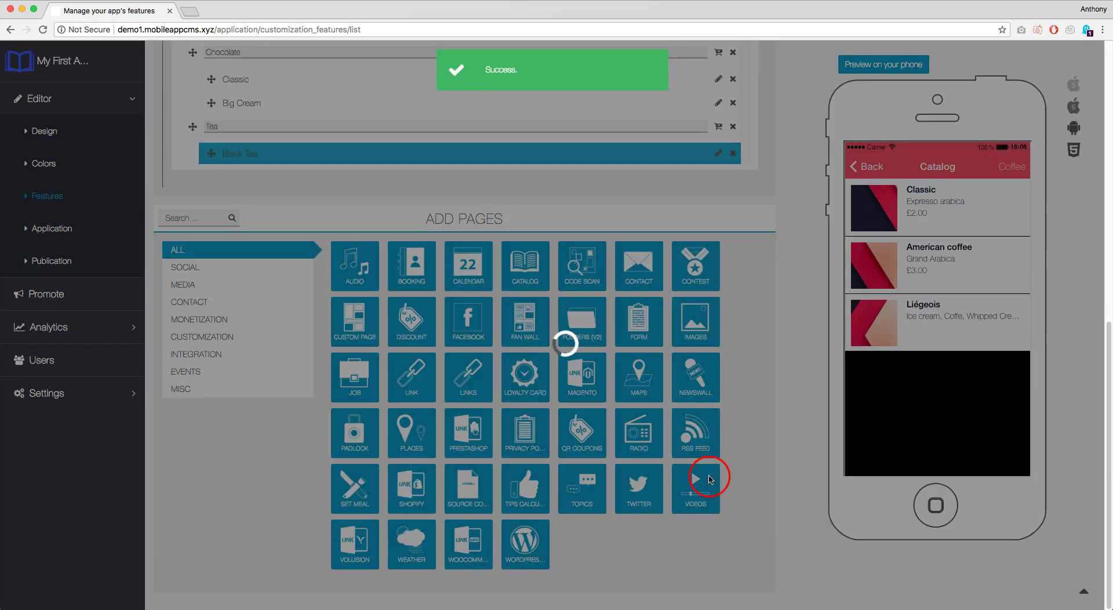
Move the Tea category between Coffee and Chocolate, and delete the Classic product from the Chocolate category
{"action": "scroll", "coordinate": [566, 307], "scroll_direction": "up", "scroll_amount": 5}
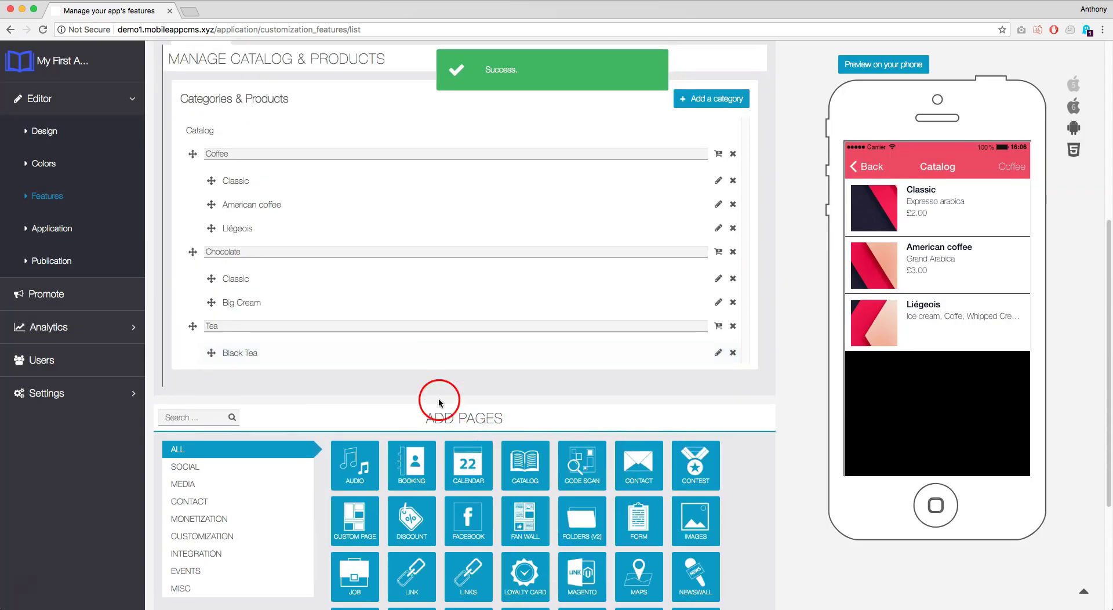
{"action": "left_click", "coordinate": [277, 414]}
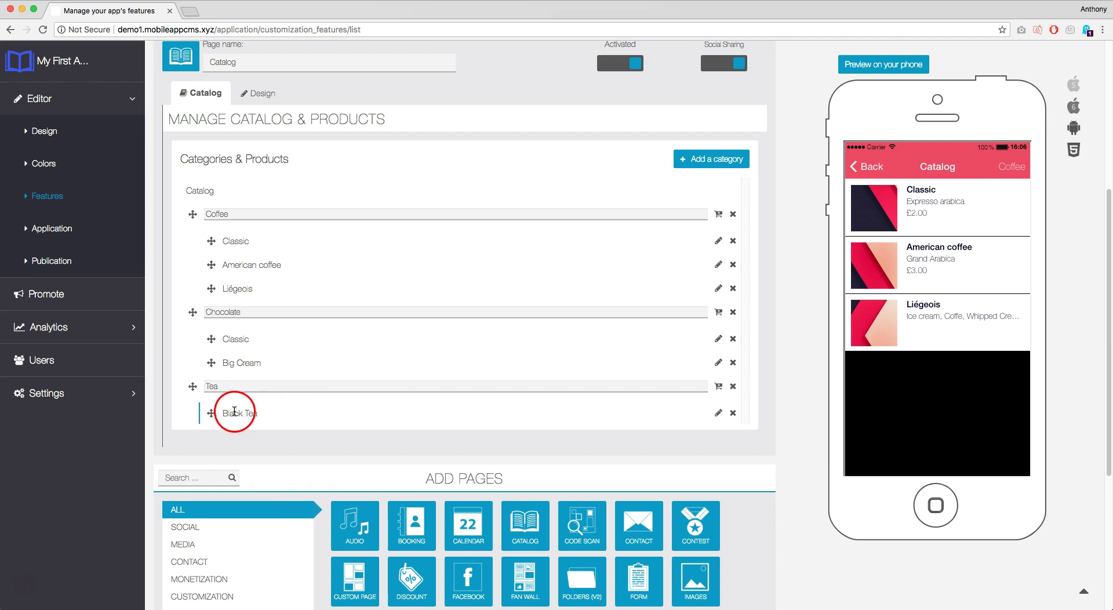
{"action": "left_click_drag", "start_coordinate": [213, 412], "coordinate": [183, 294]}
{"action": "left_click", "coordinate": [220, 311]}
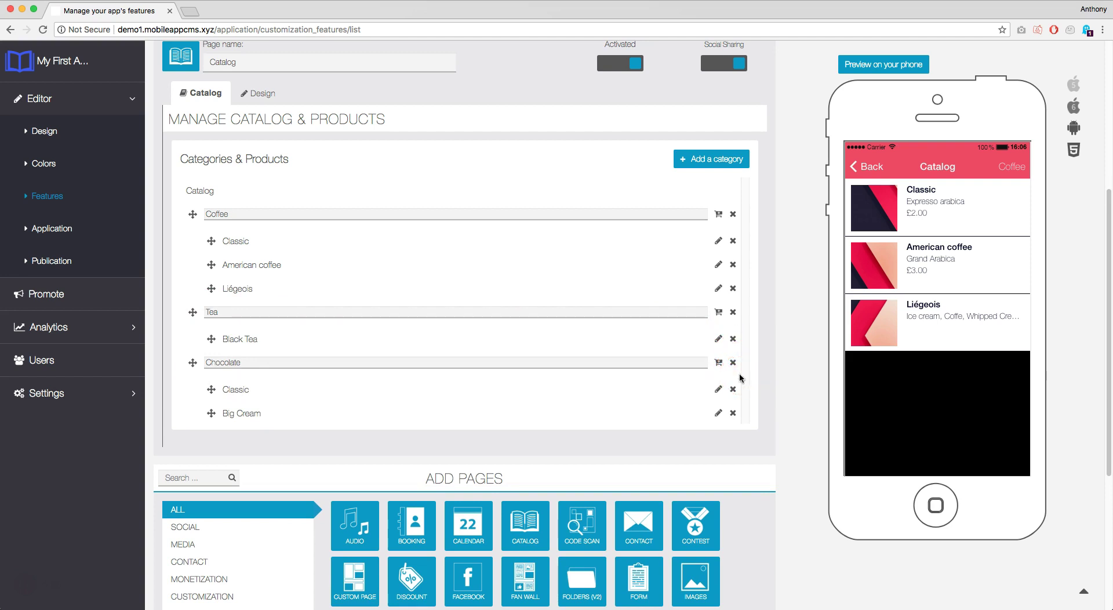
{"action": "left_click", "coordinate": [733, 389]}
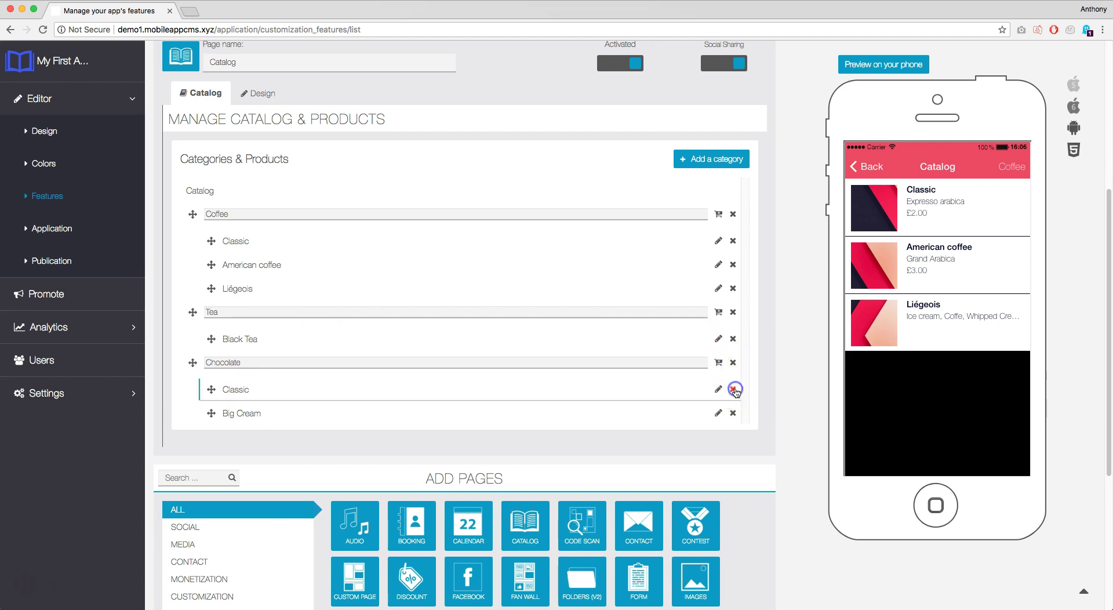
{"action": "left_click", "coordinate": [599, 359]}
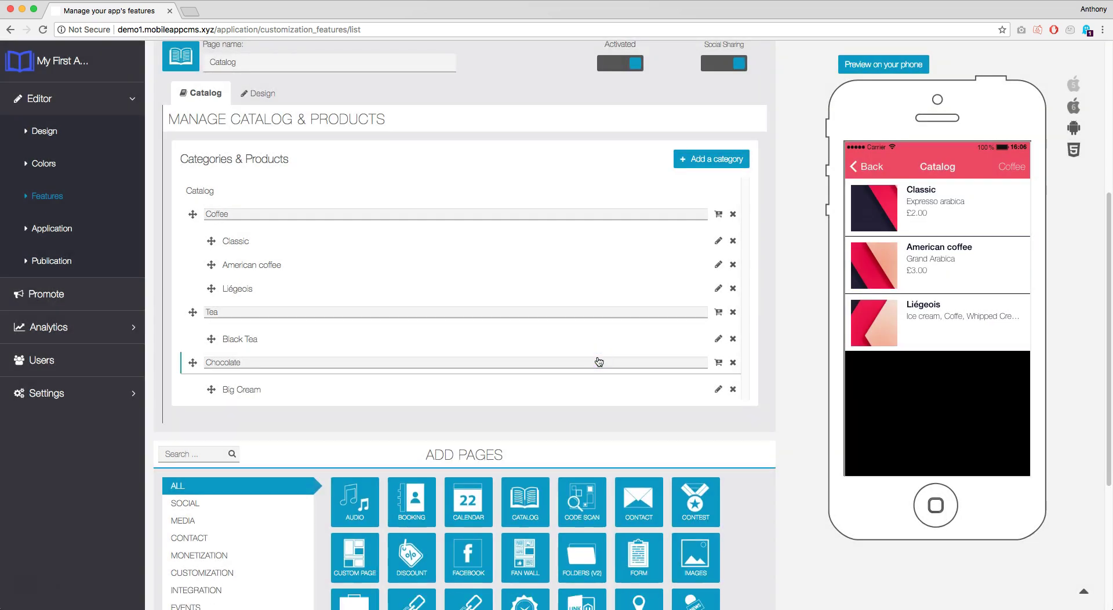
Open the Black Tea product for editing, review its details and return to the category list
{"action": "left_click", "coordinate": [719, 340]}
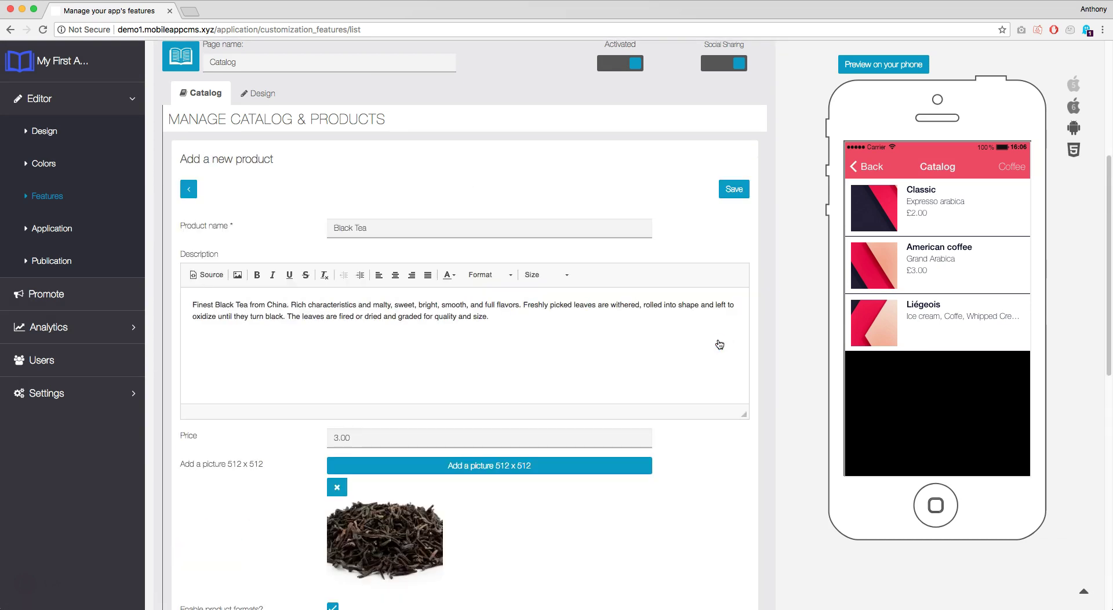
{"action": "scroll", "coordinate": [753, 261], "scroll_direction": "down", "scroll_amount": 4}
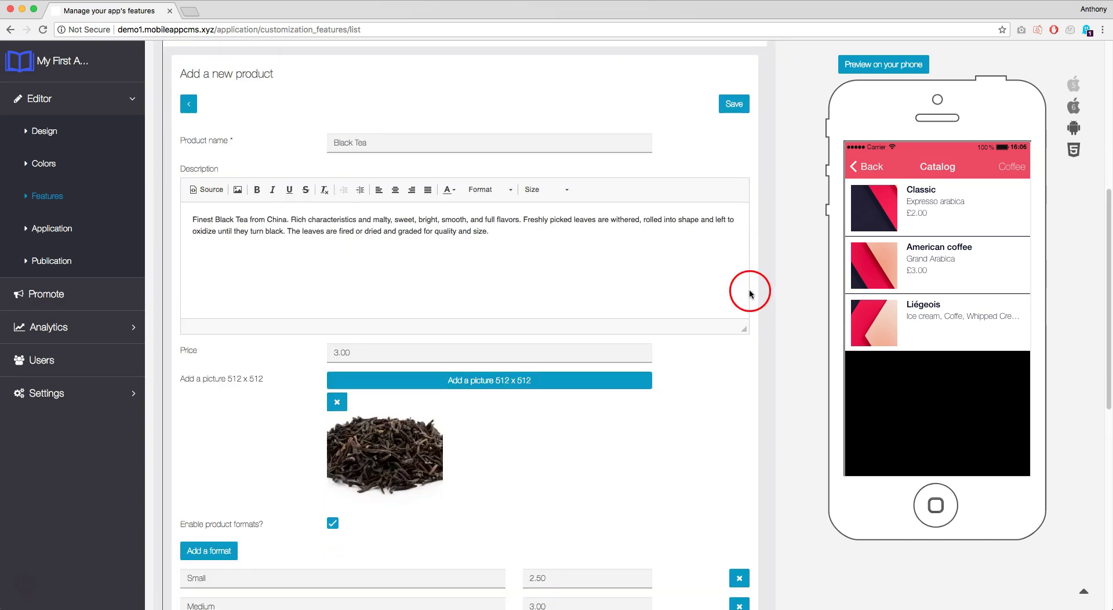
{"action": "scroll", "coordinate": [748, 294], "scroll_direction": "up", "scroll_amount": 4}
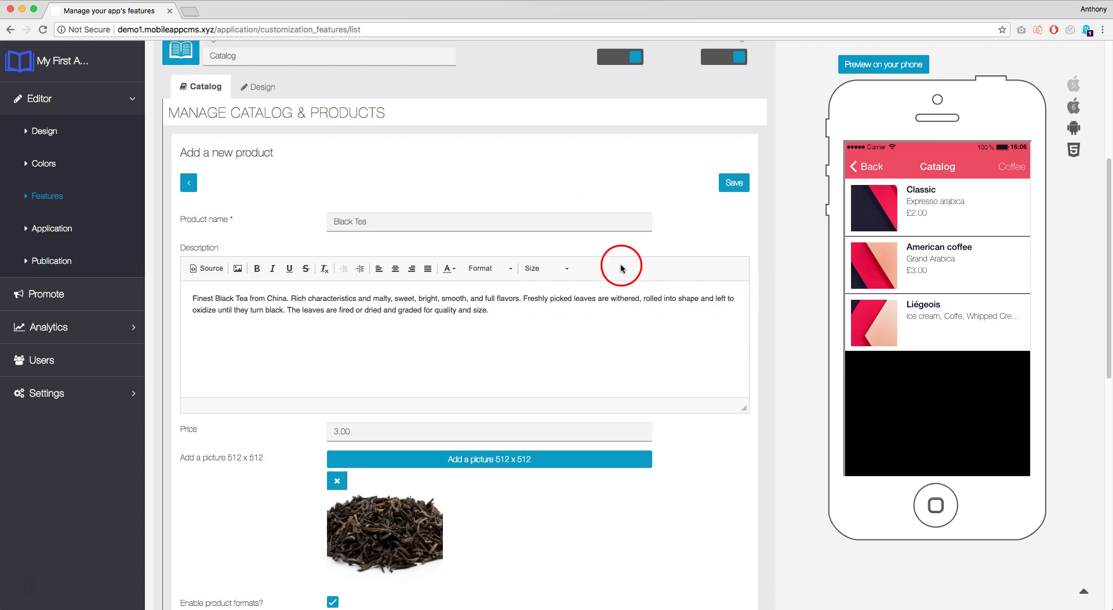
{"action": "left_click", "coordinate": [731, 190]}
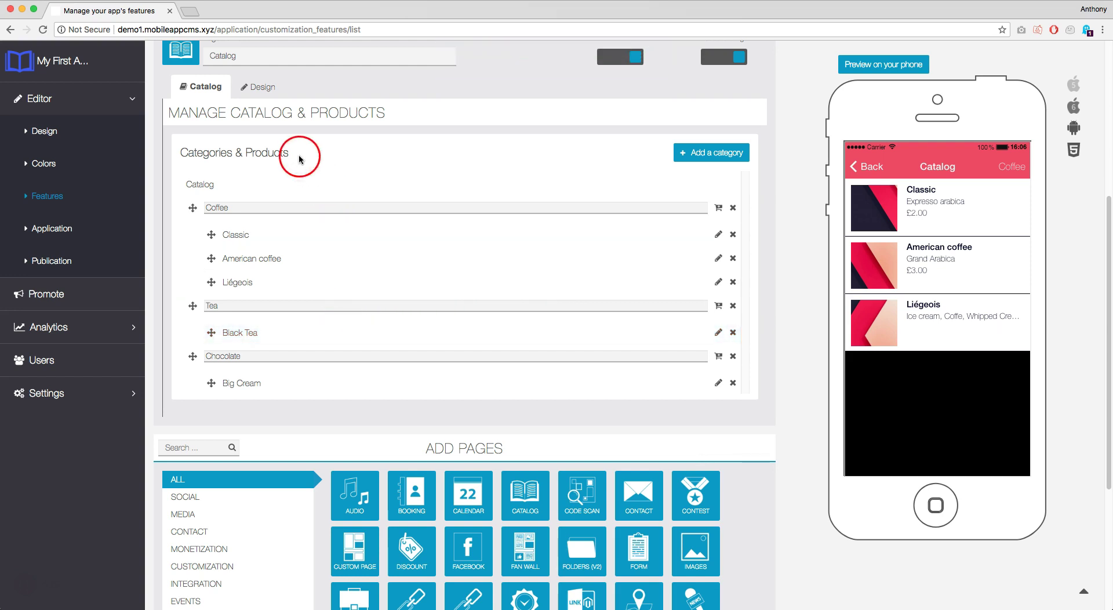
Choose the second catalog page layout, the uniform two-column grid, in the design settings
{"action": "left_click", "coordinate": [247, 94]}
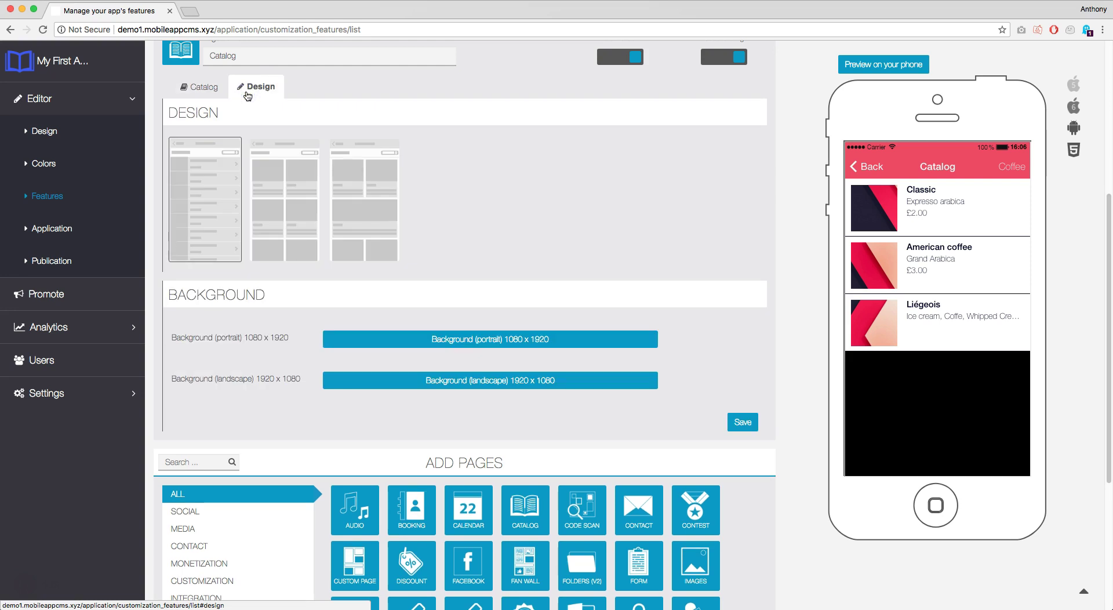
{"action": "left_click", "coordinate": [307, 209]}
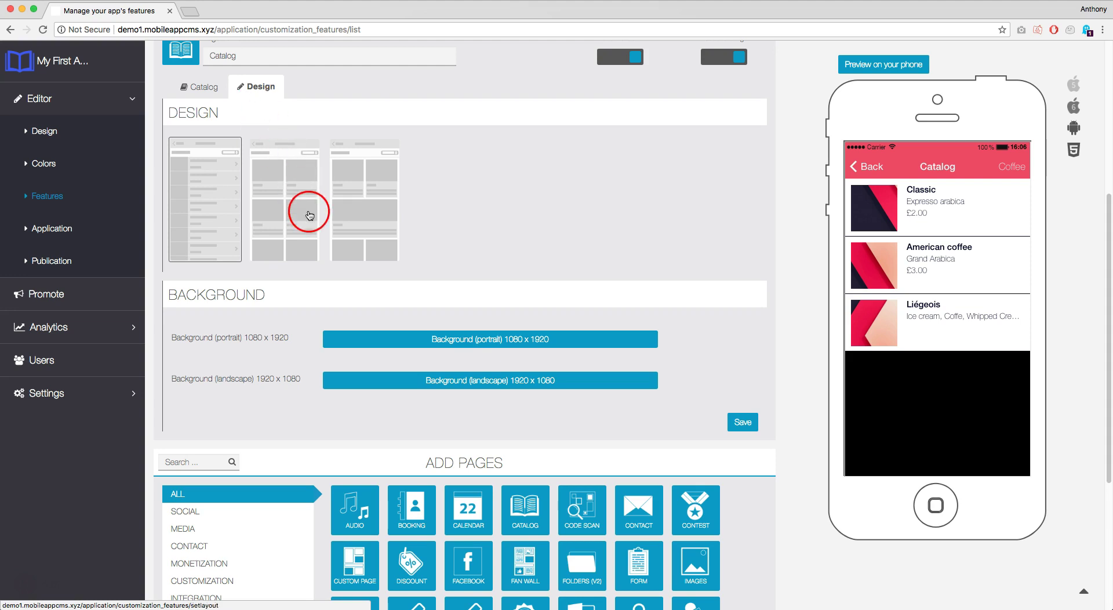
{"action": "left_click", "coordinate": [343, 232]}
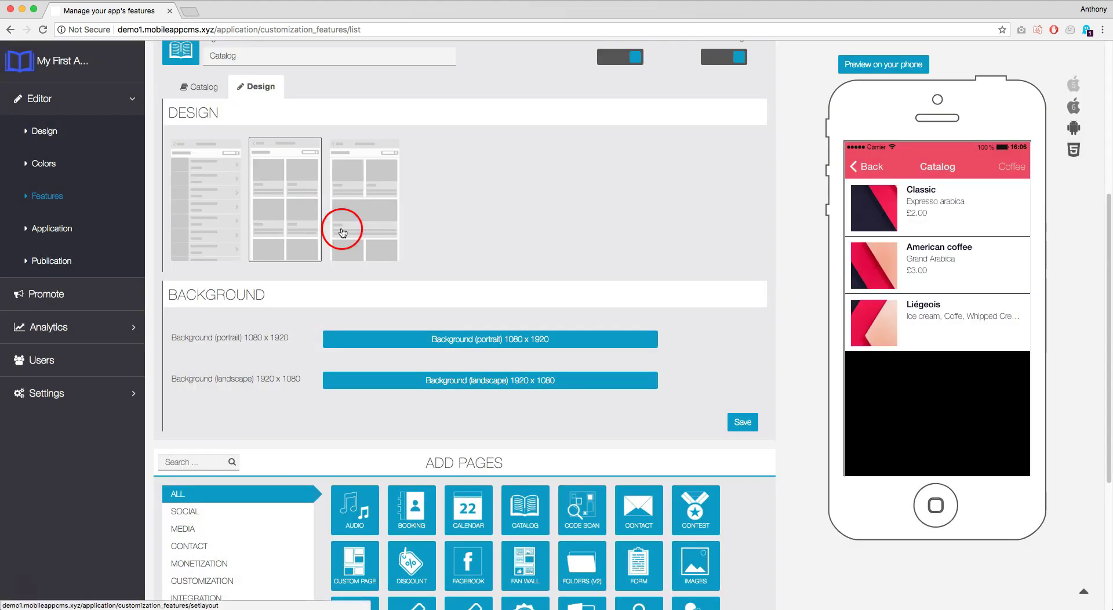
Set c01fc7989fc3ef57a1bef7512f783966.jpg as the catalog page's portrait background, accepting the full-image crop, and save the background settings
{"action": "left_click", "coordinate": [527, 342]}
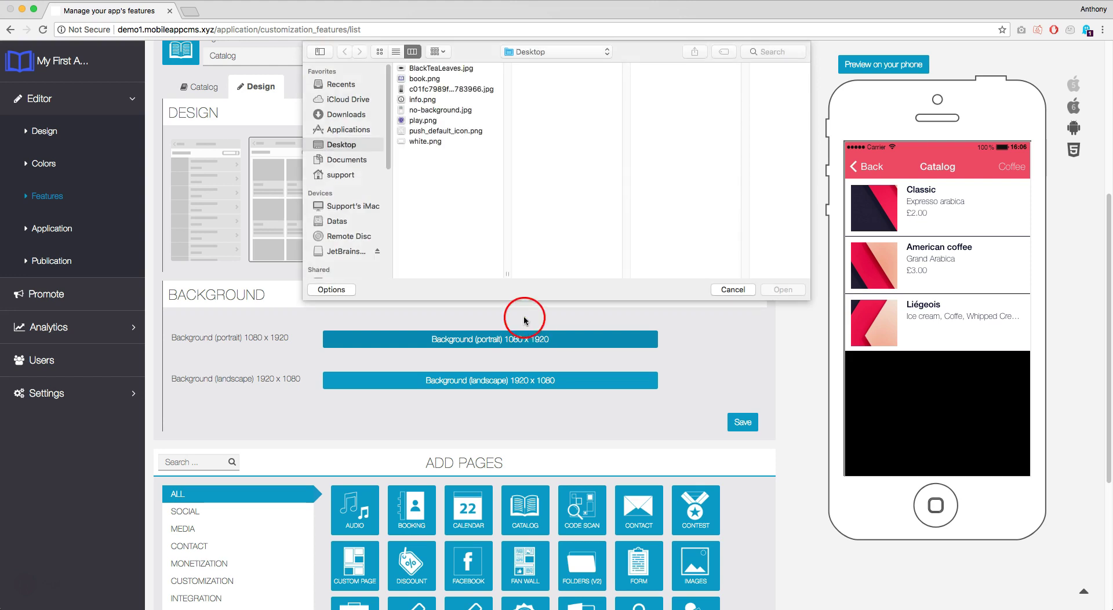
{"action": "left_click", "coordinate": [456, 90]}
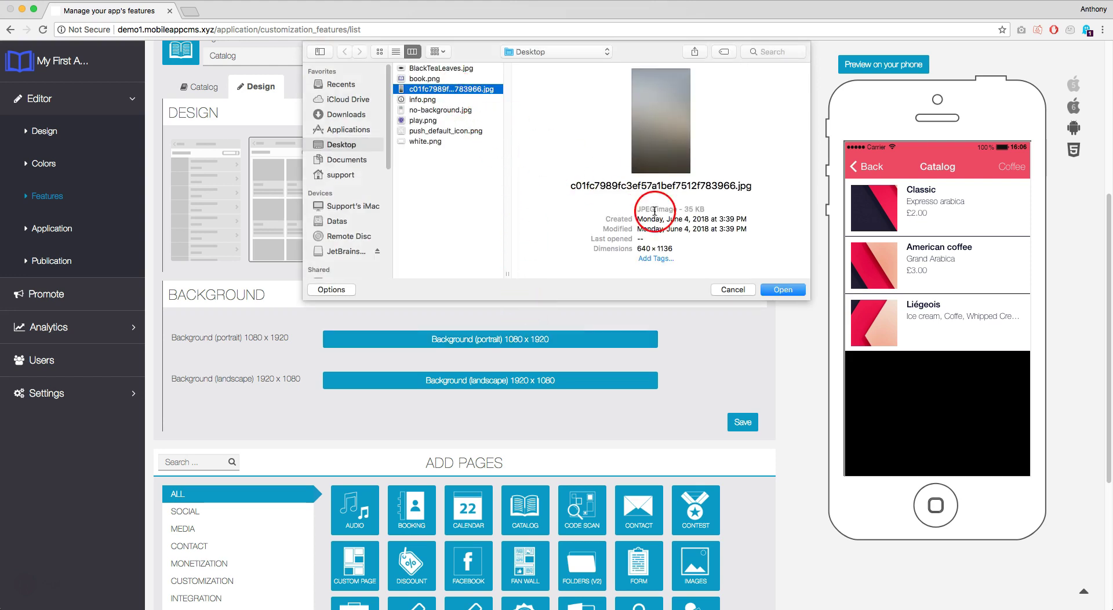
{"action": "left_click", "coordinate": [778, 290]}
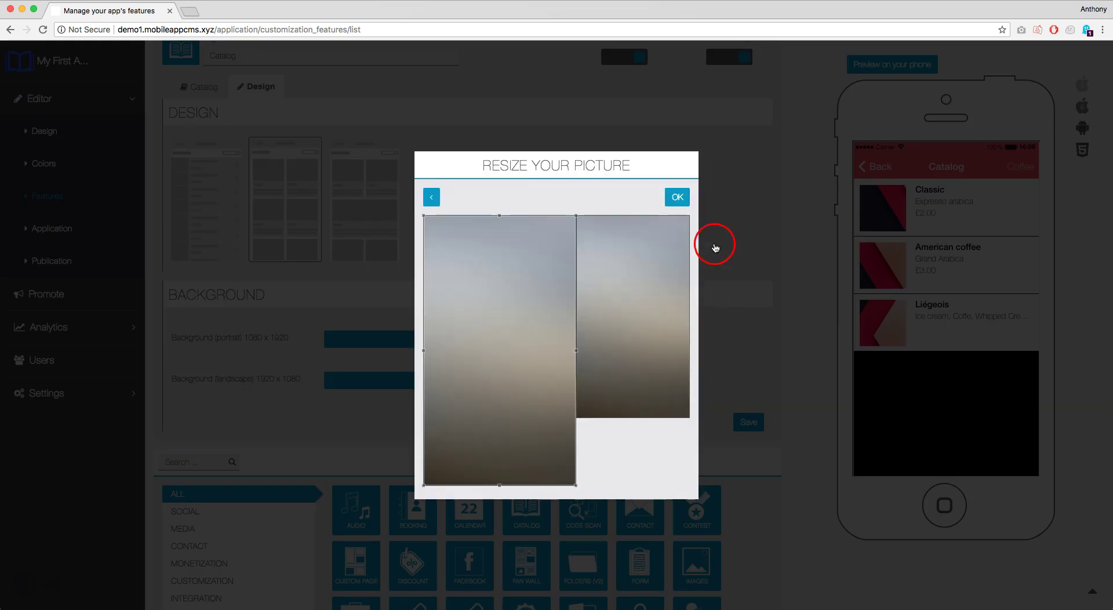
{"action": "left_click", "coordinate": [676, 196]}
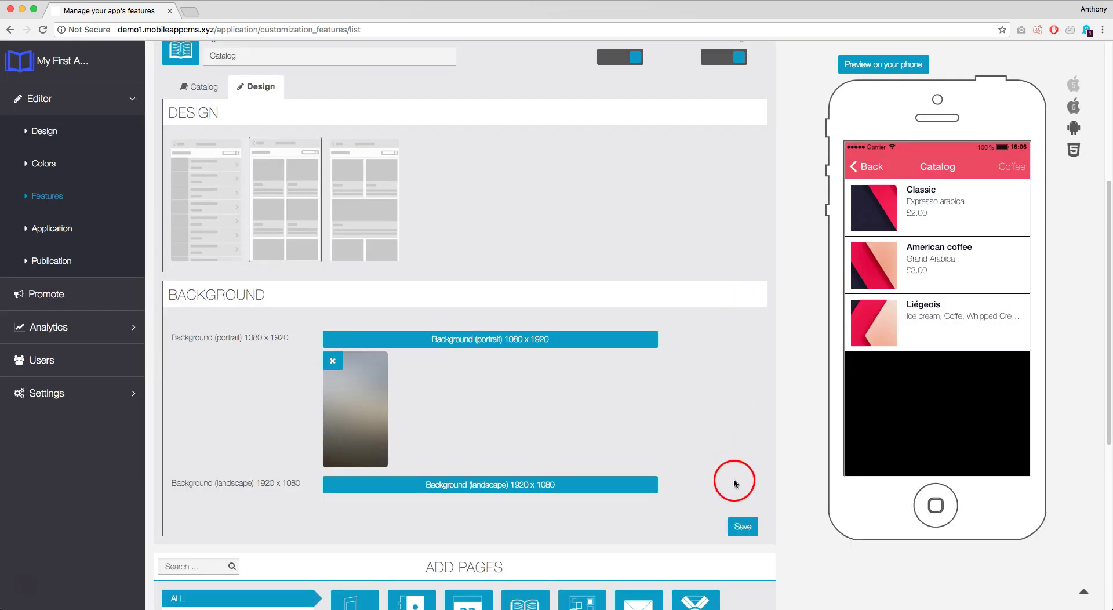
{"action": "left_click", "coordinate": [737, 528]}
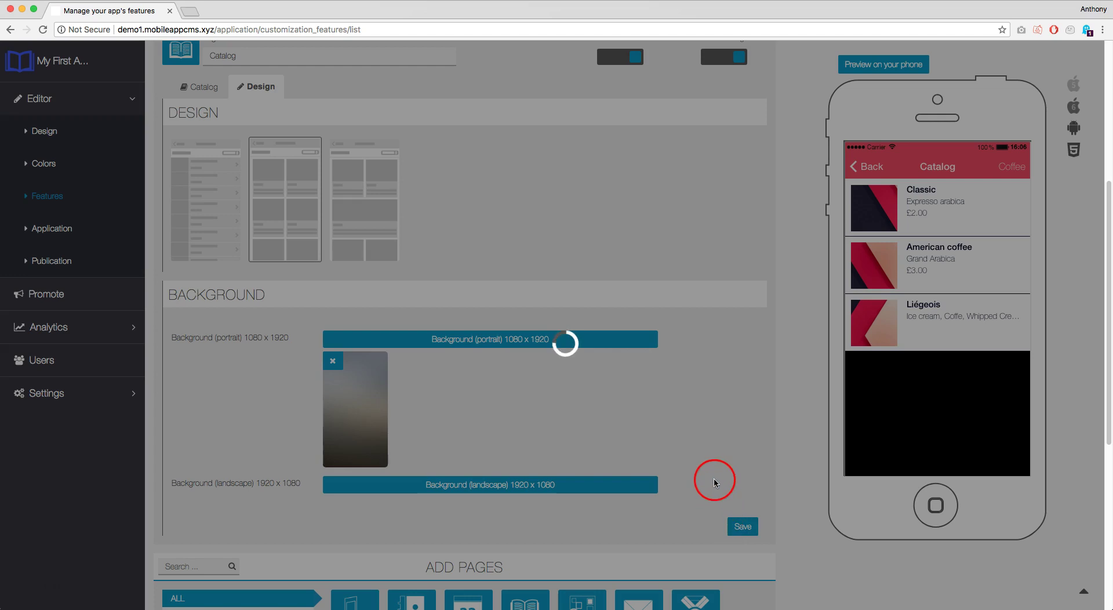